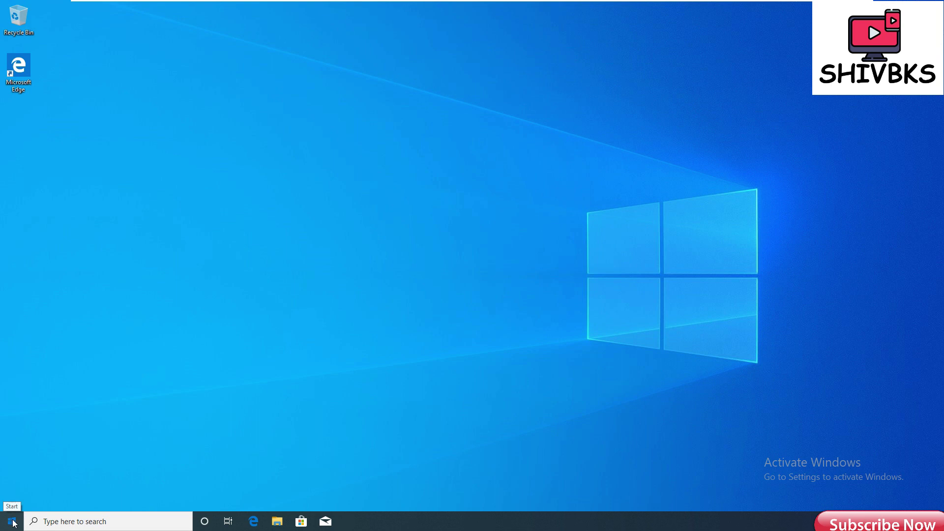
Open and then close the Windows 10 Start menu.
click(12, 521)
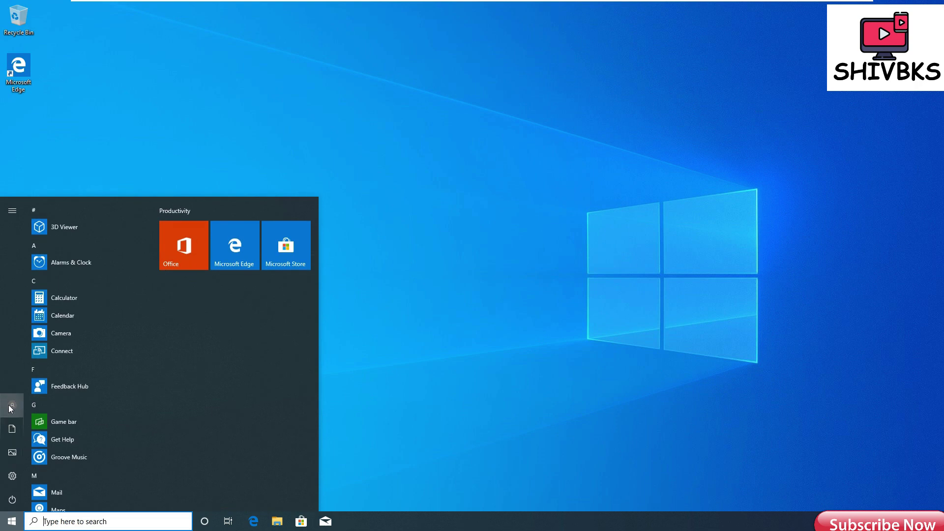
mouse_move(11, 408)
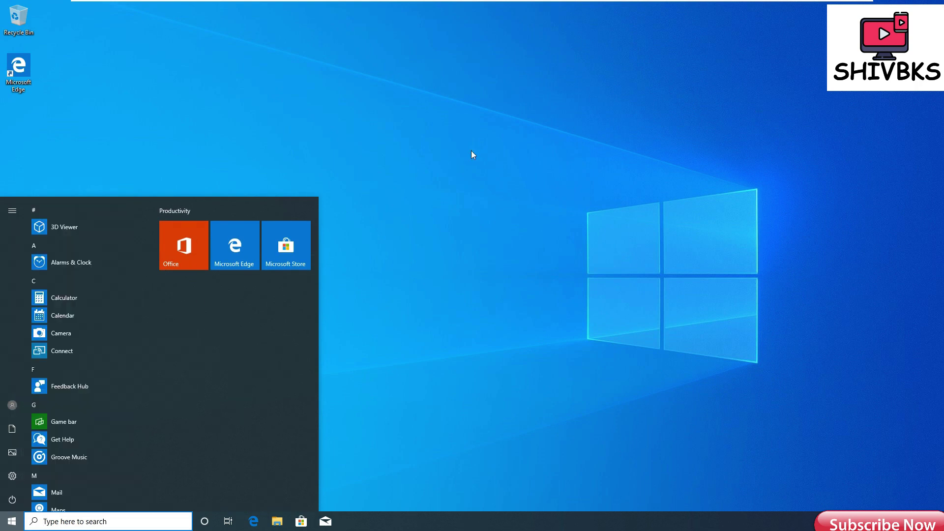
click(472, 151)
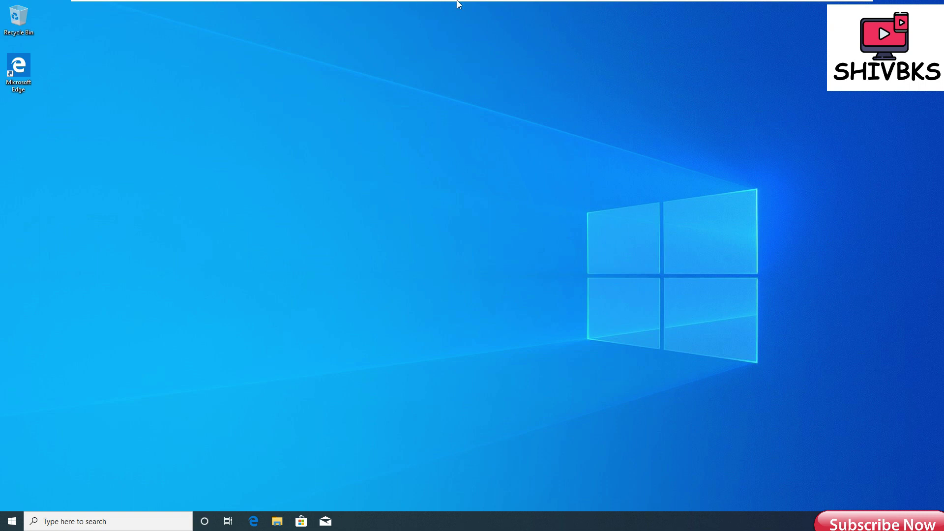
Switch VMware to the server plain virtual machine from the full-screen toolbar.
mouse_move(510, 4)
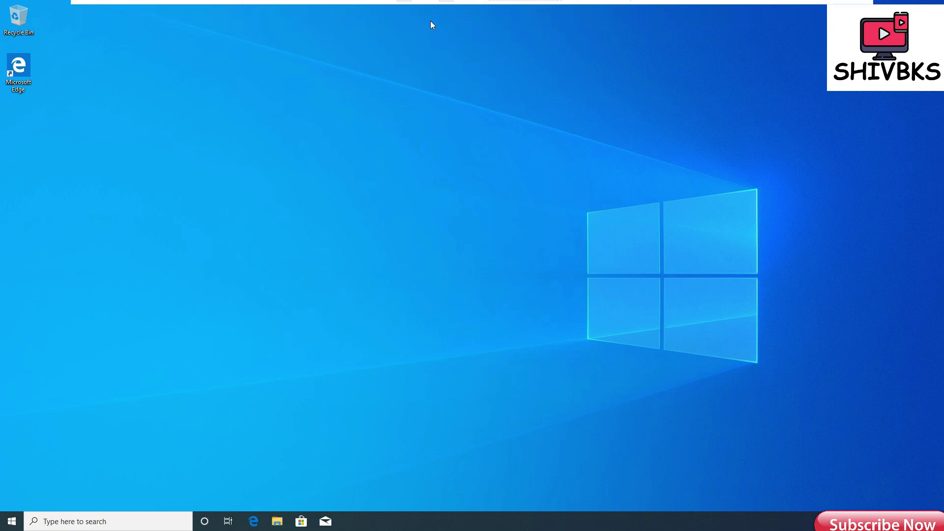
mouse_move(669, 9)
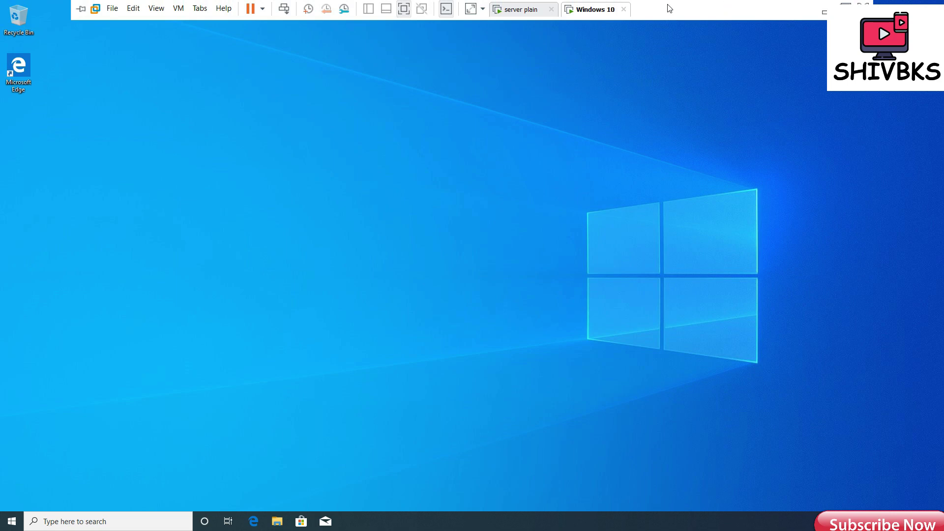
click(520, 11)
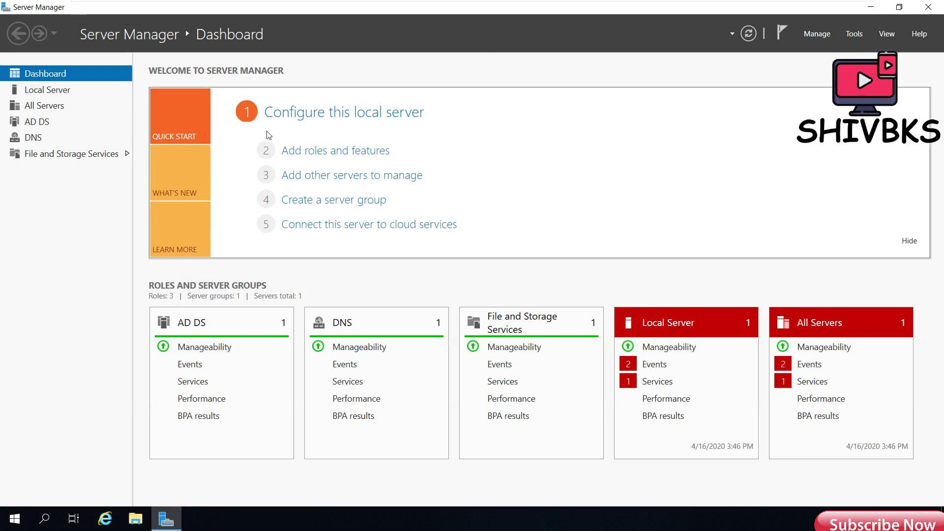
Show server19's Local Server properties and bring up the Tools menu.
click(62, 93)
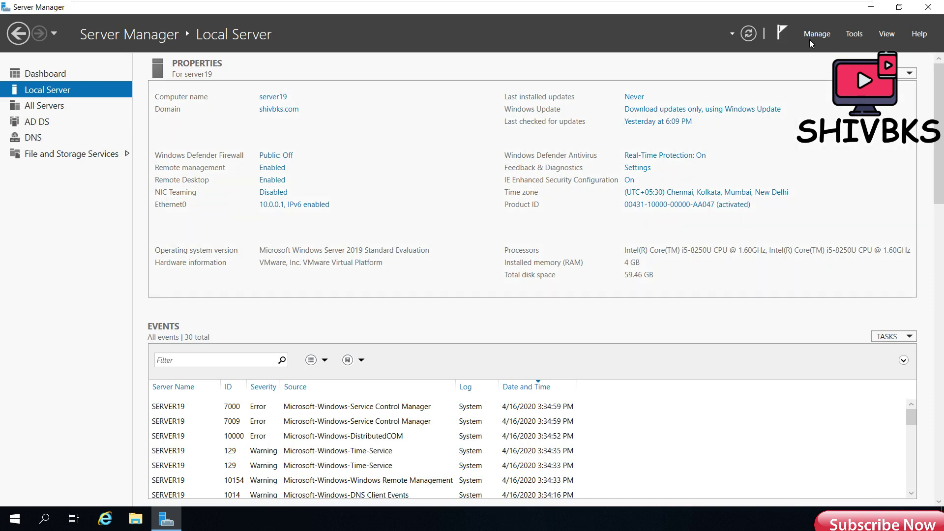
click(853, 35)
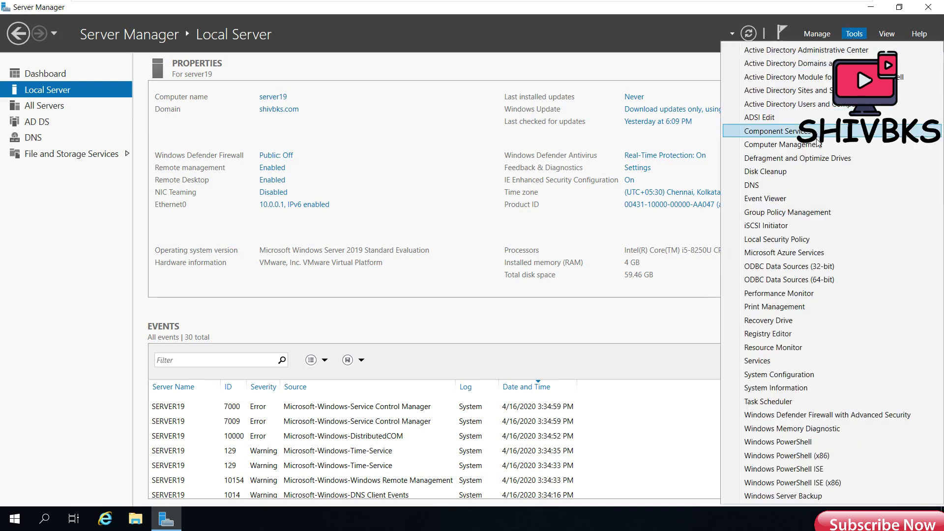
Launch Active Directory Users and Computers maximized and open the restricted user's Properties in Users.
click(825, 107)
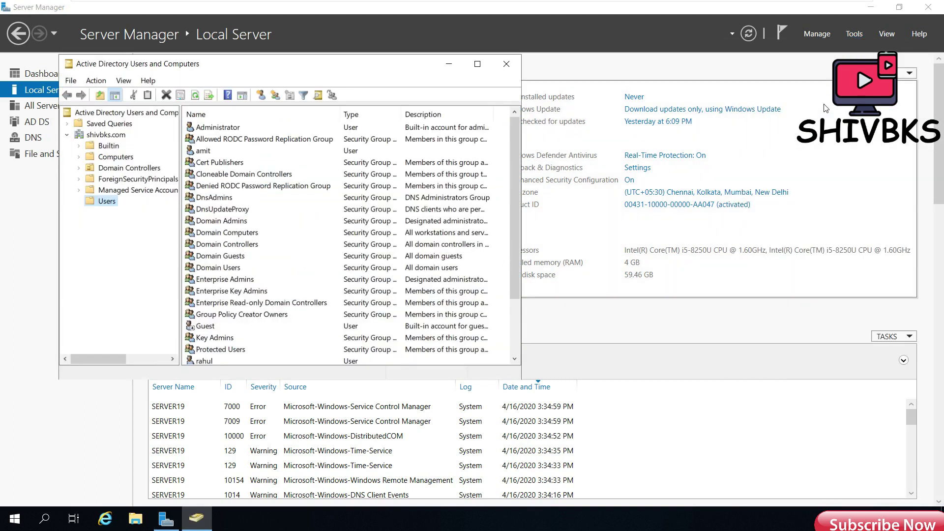
click(481, 65)
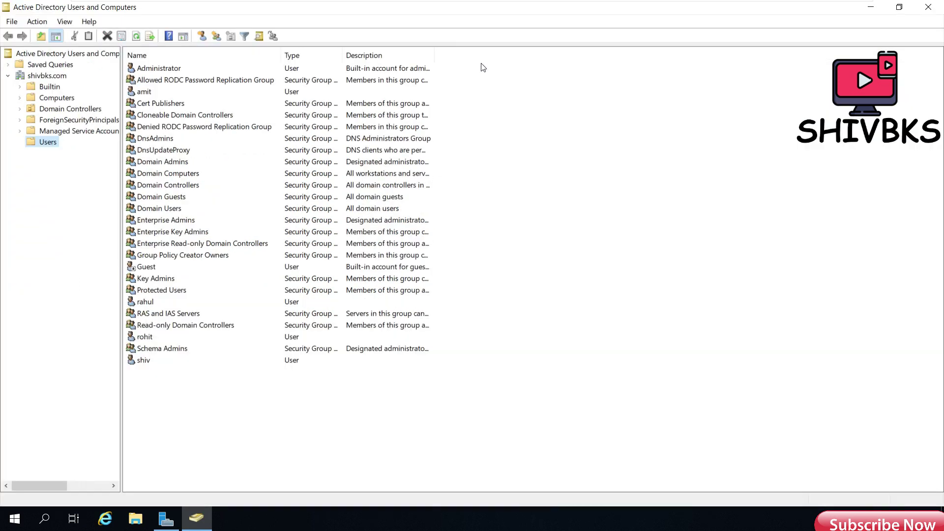
click(150, 304)
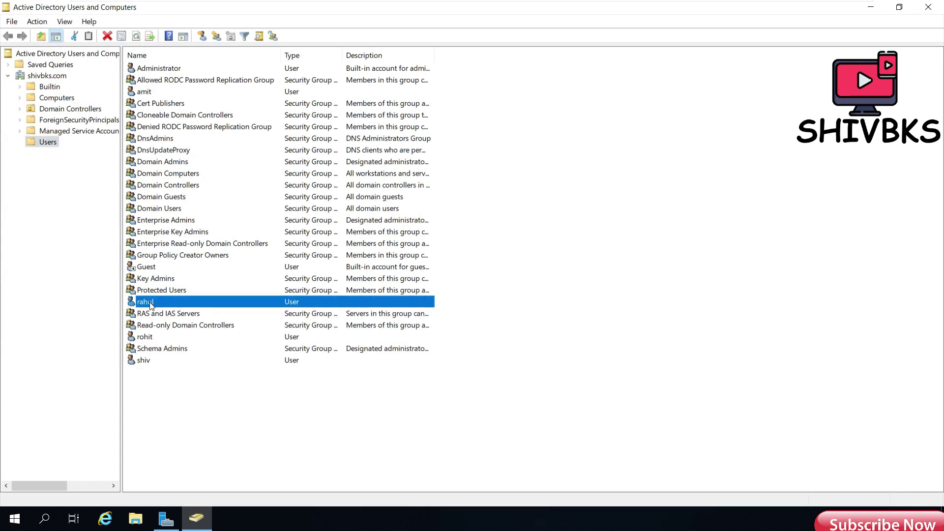
right_click(150, 305)
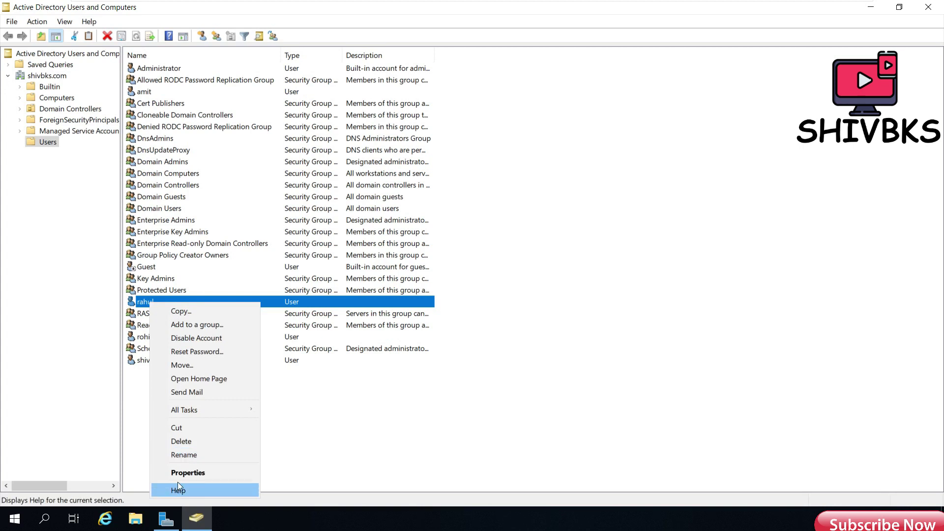
click(187, 474)
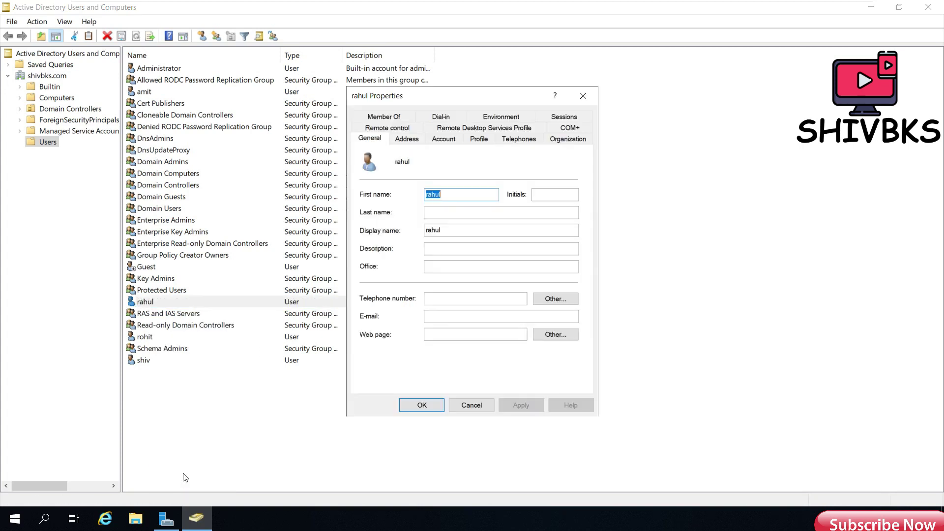
Deny the user logon Sunday–Saturday, 12:00 AM to 9:00 AM, and save the account properties.
click(450, 142)
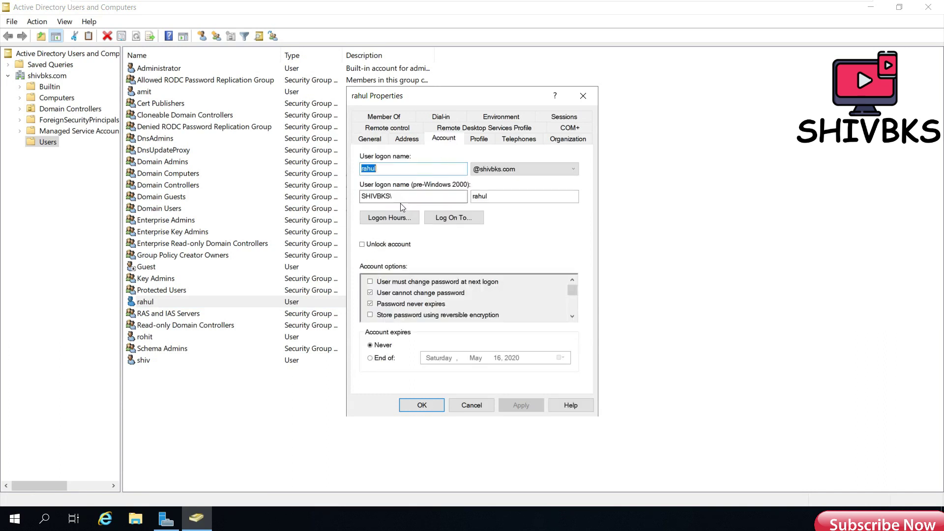
click(390, 219)
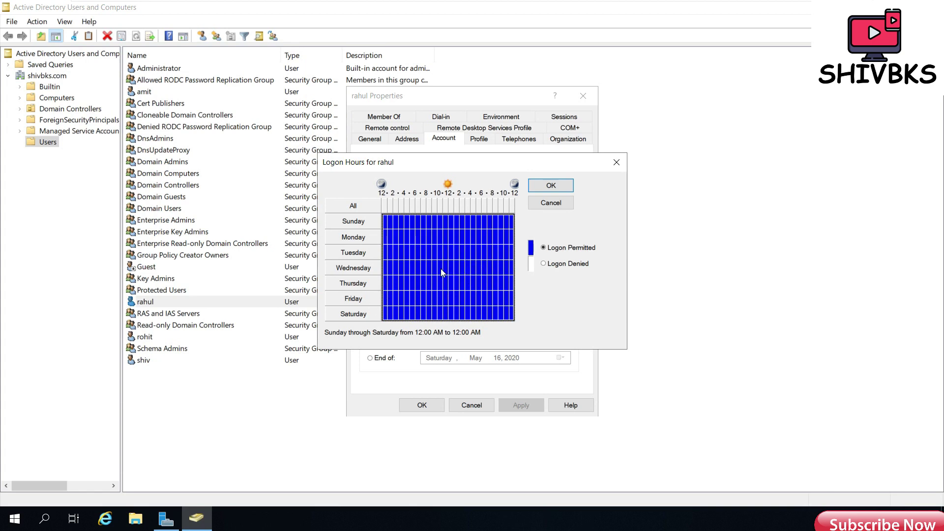
click(544, 264)
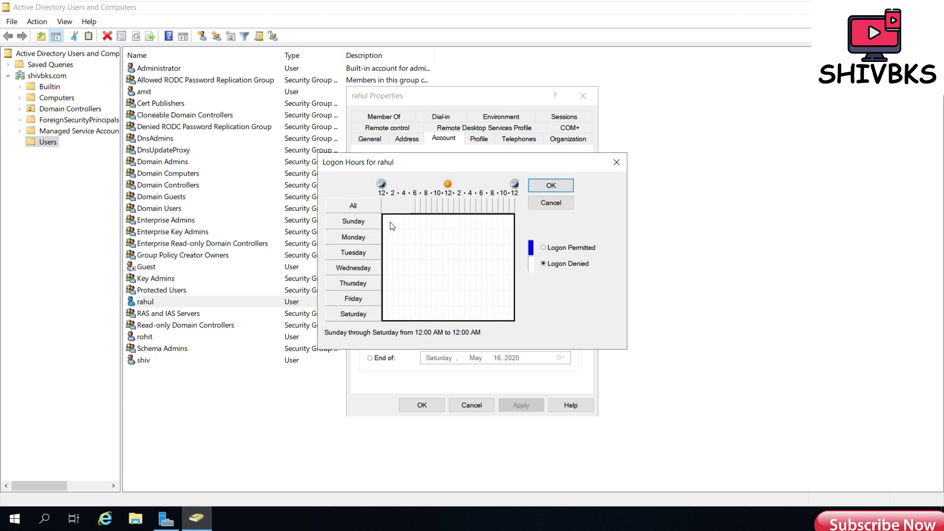
drag(387, 224, 429, 317)
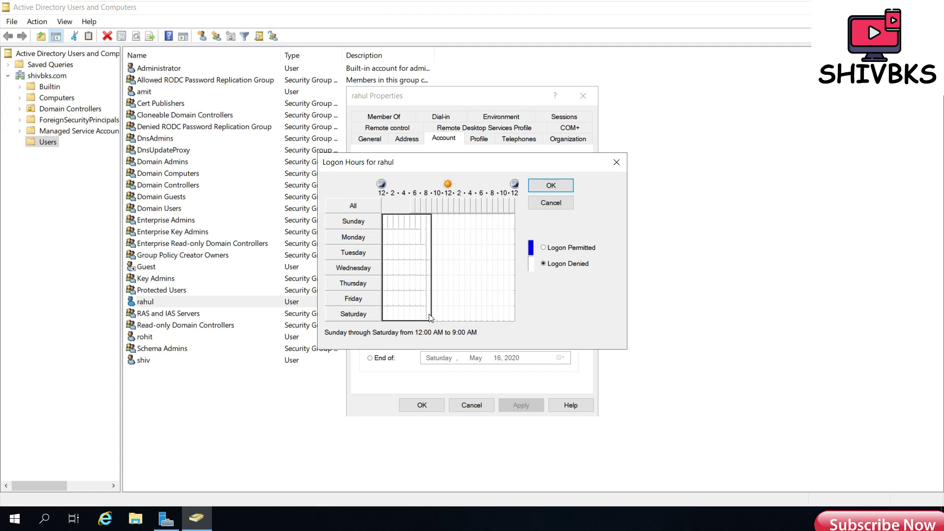
click(550, 186)
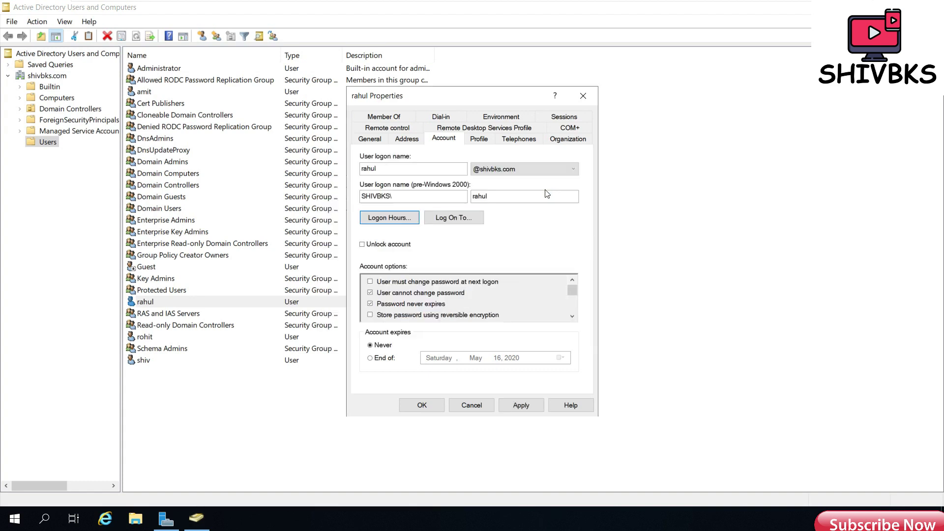
click(524, 404)
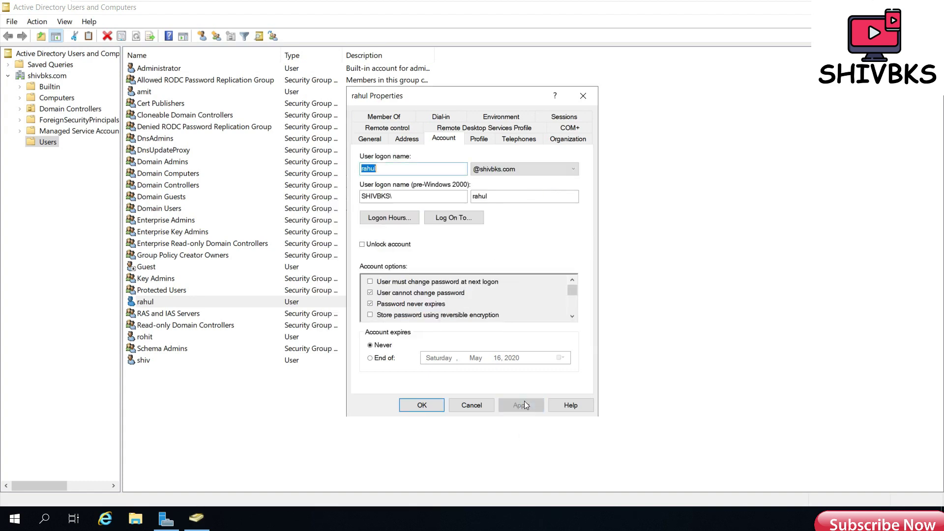
click(421, 406)
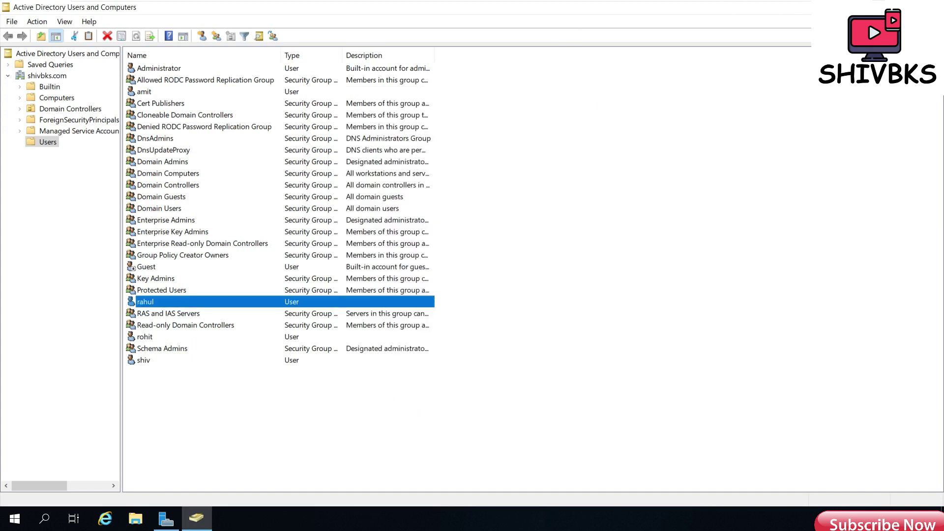
Switch VMware to the Windows 10 virtual machine.
mouse_move(544, 3)
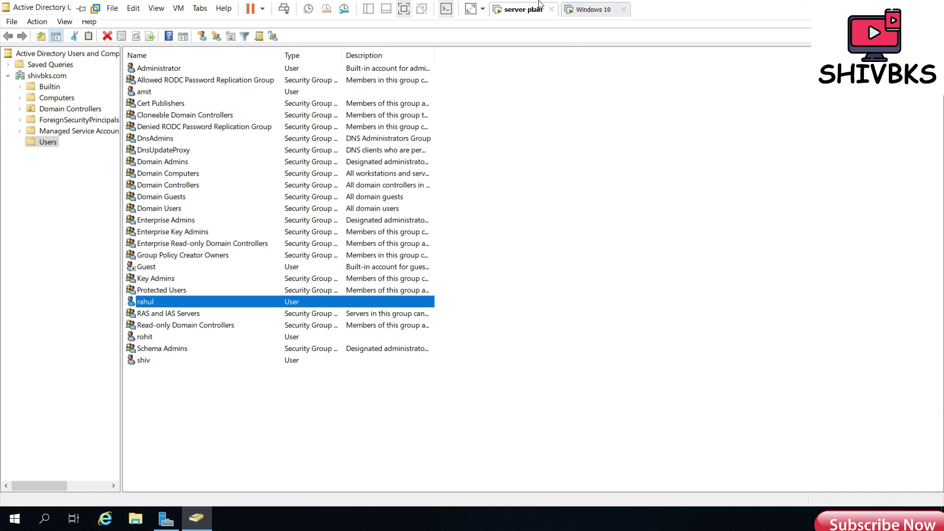
click(582, 9)
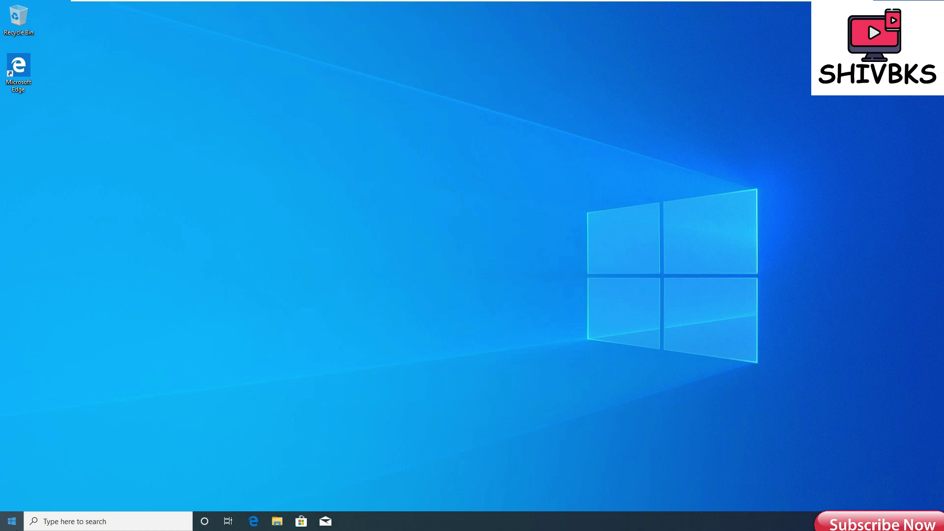
Sign the current user out through the Start menu's account options.
click(11, 521)
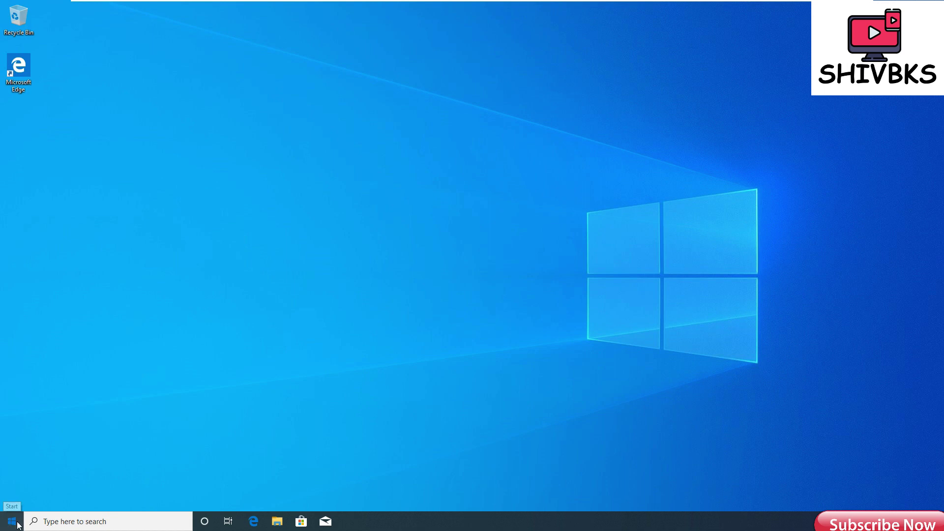
mouse_move(14, 419)
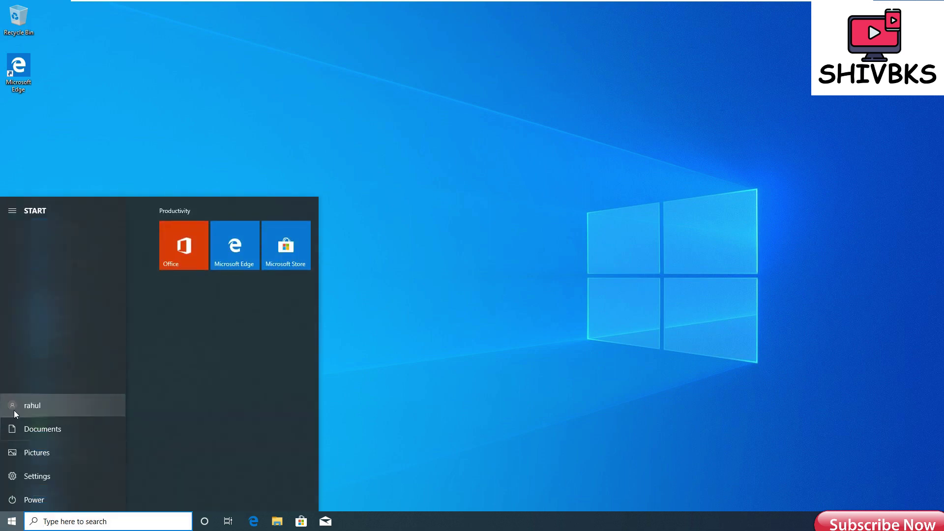
click(14, 407)
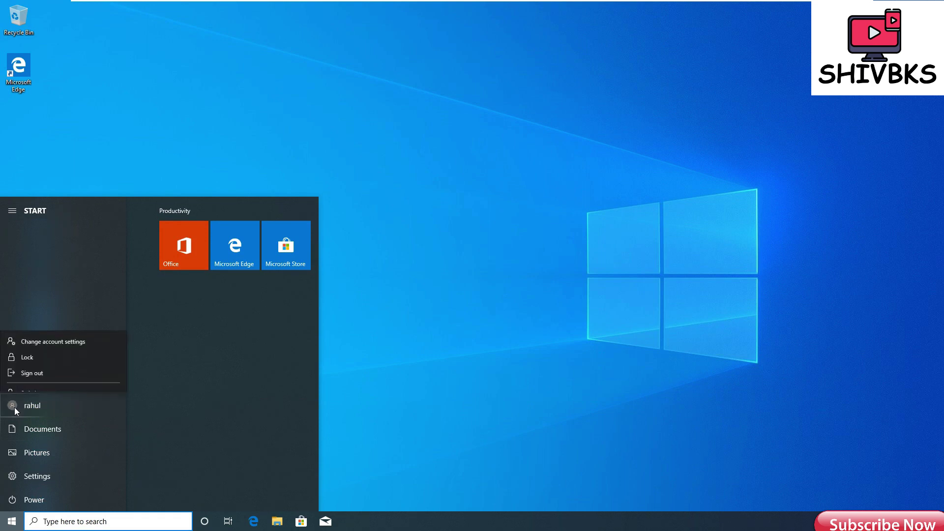
click(37, 363)
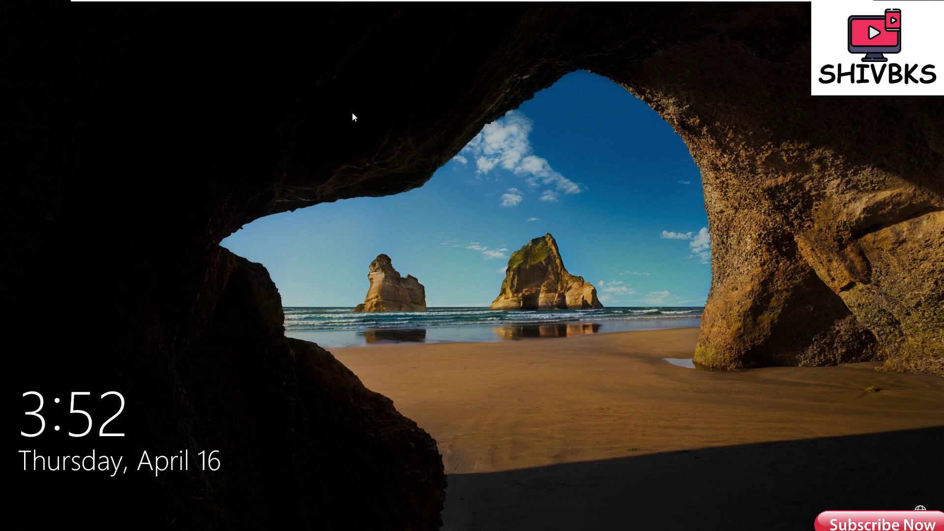
Send Ctrl+Alt+Del, attempt the restricted user's sign-in, and dismiss the time-restriction refusal.
mouse_move(297, 2)
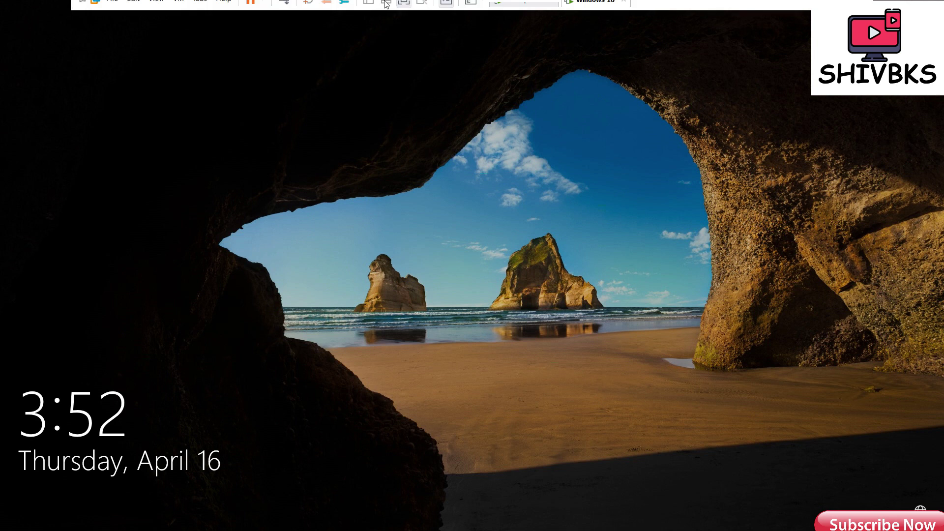
click(286, 10)
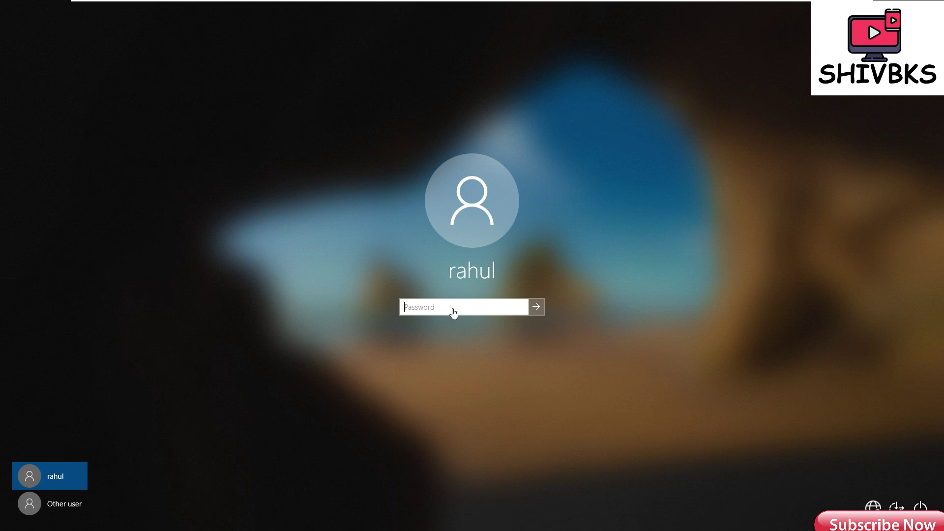
text(•••••)
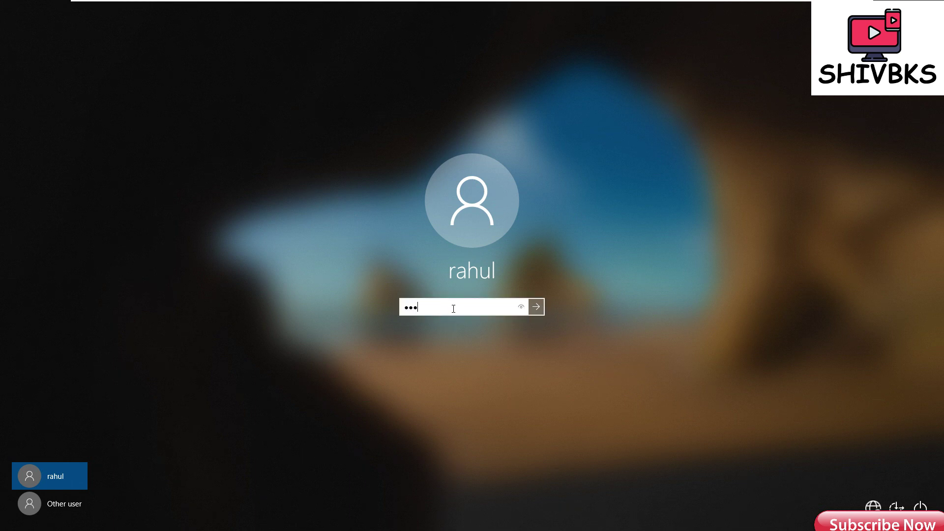
text(•••)
key(Return)
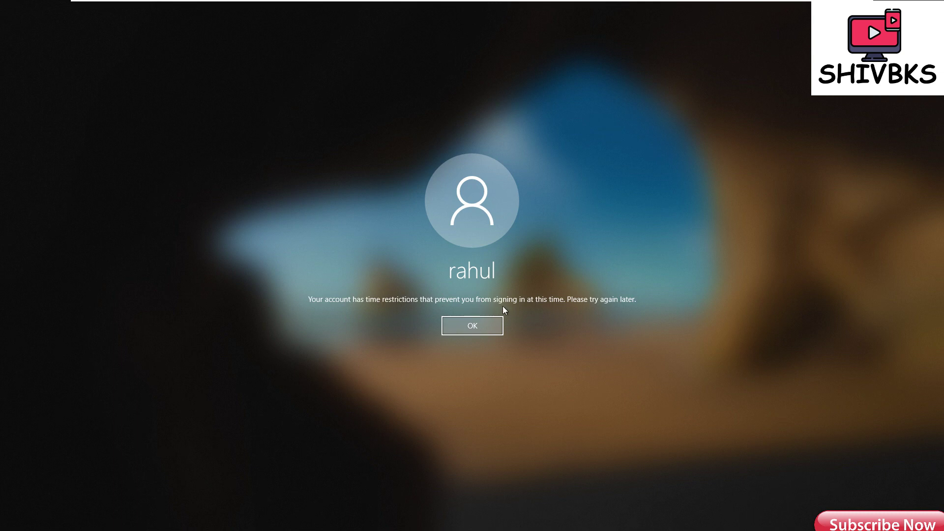
click(485, 329)
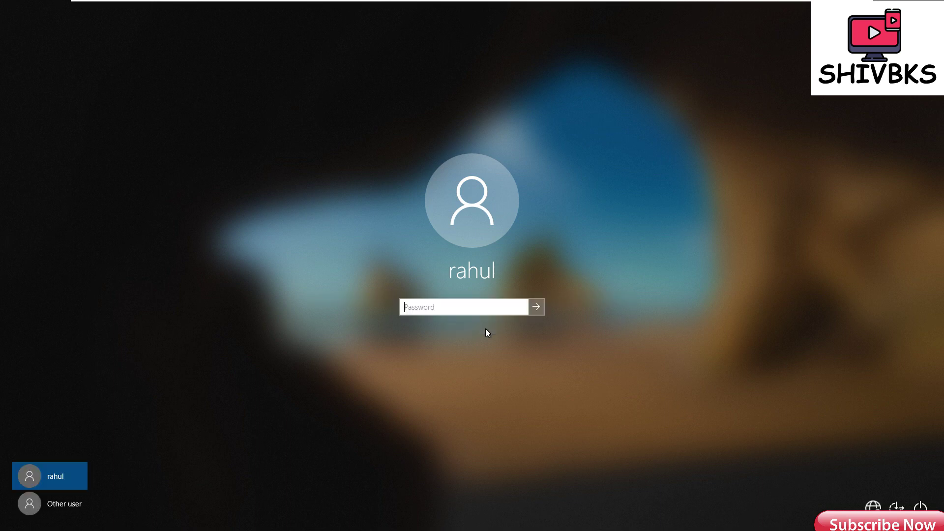
Try signing in as the second domain user via Other user, then dismiss the resulting message.
click(58, 503)
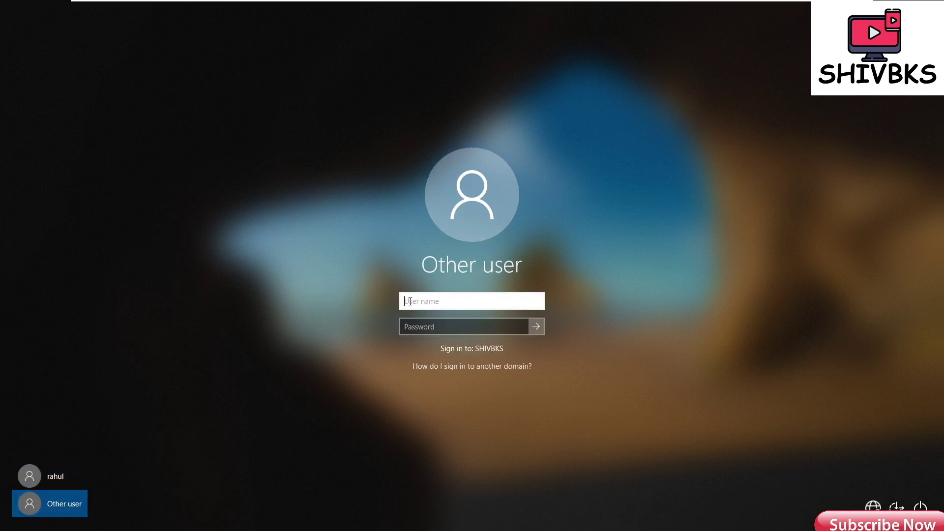
text(amit)
key(Tab)
text(•••••••)
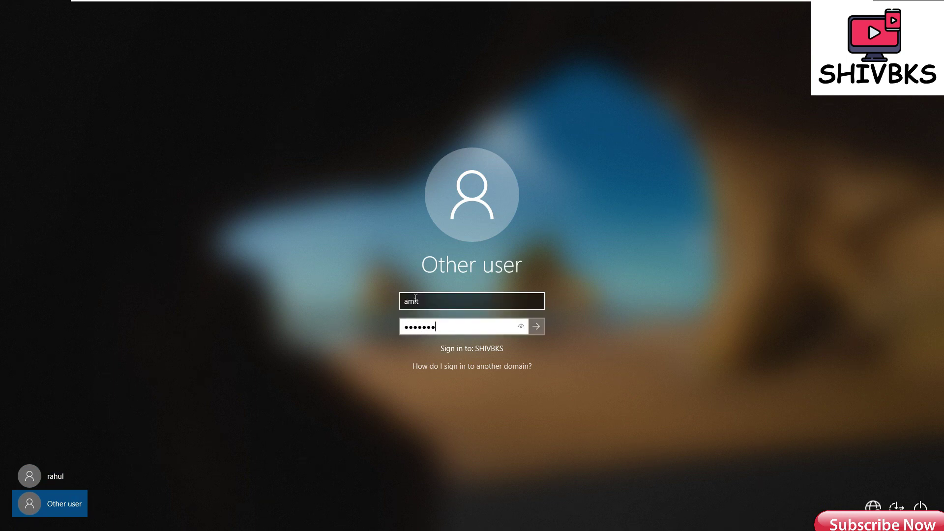
key(Return)
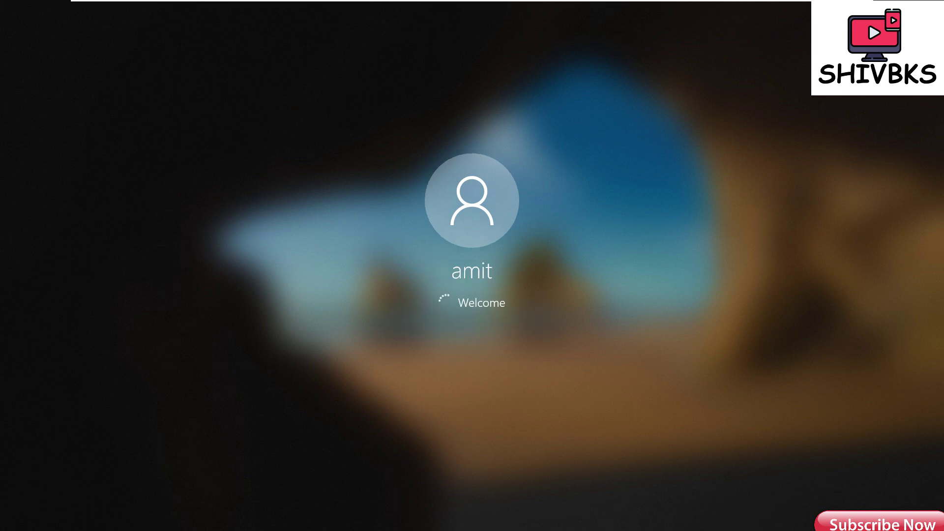
click(485, 328)
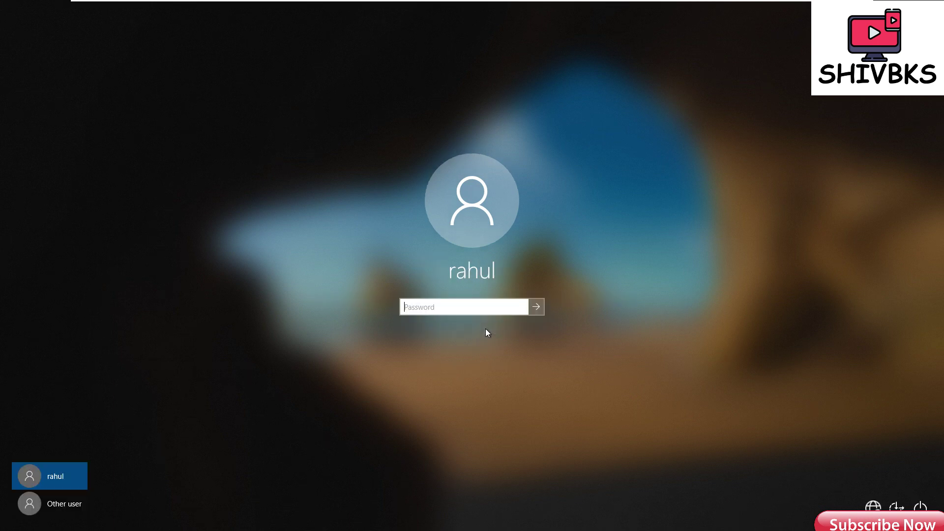
Sign in again as the second domain user with its password, reaching the Welcome screen.
click(58, 503)
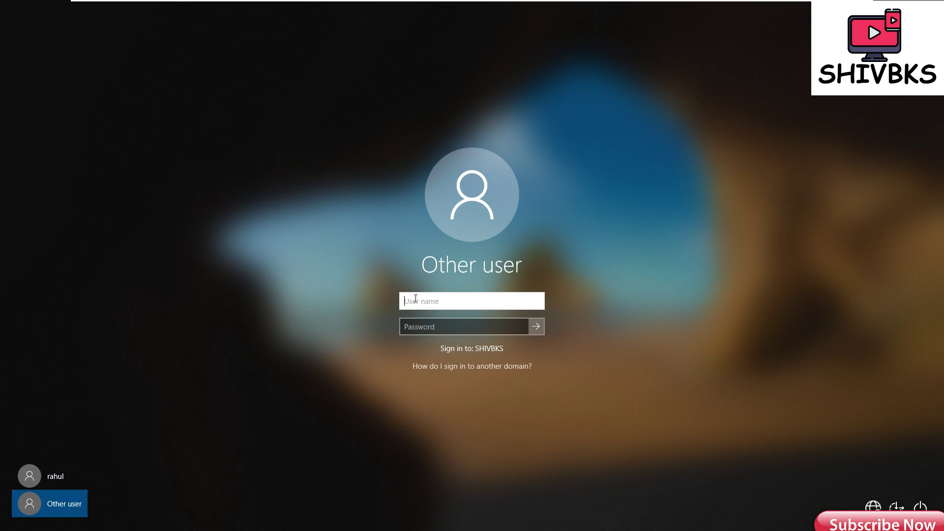
text(amit)
key(Tab)
text(1234567)
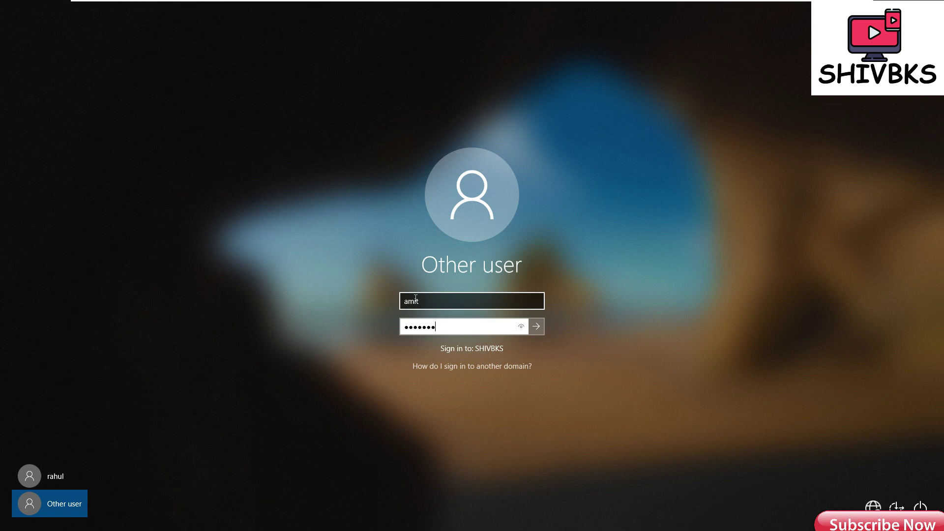
key(Return)
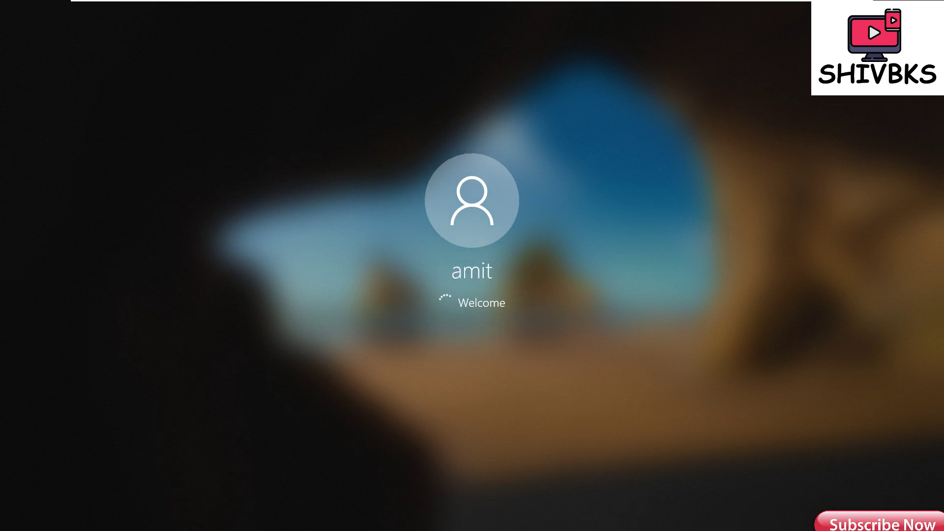